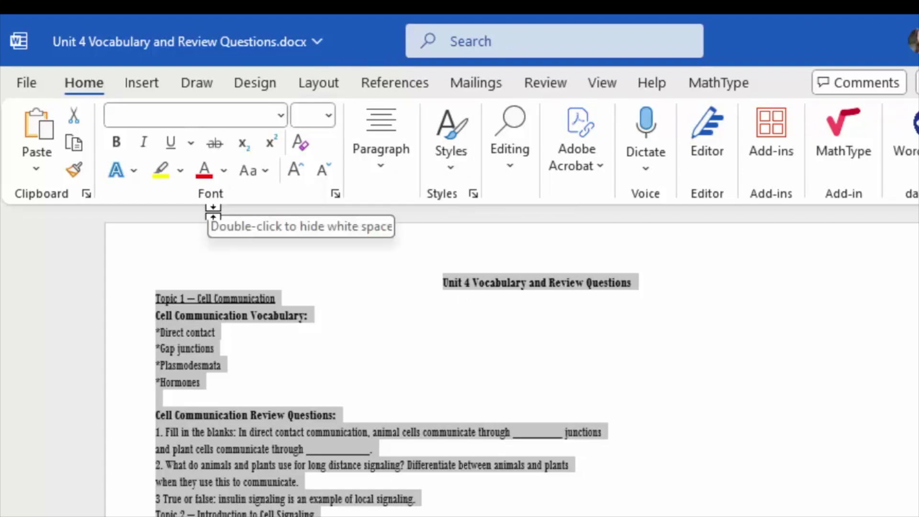
Set the font of the whole selected document text to Calibri (Body) at size 12.
{"action": "left_click", "coordinate": [279, 115]}
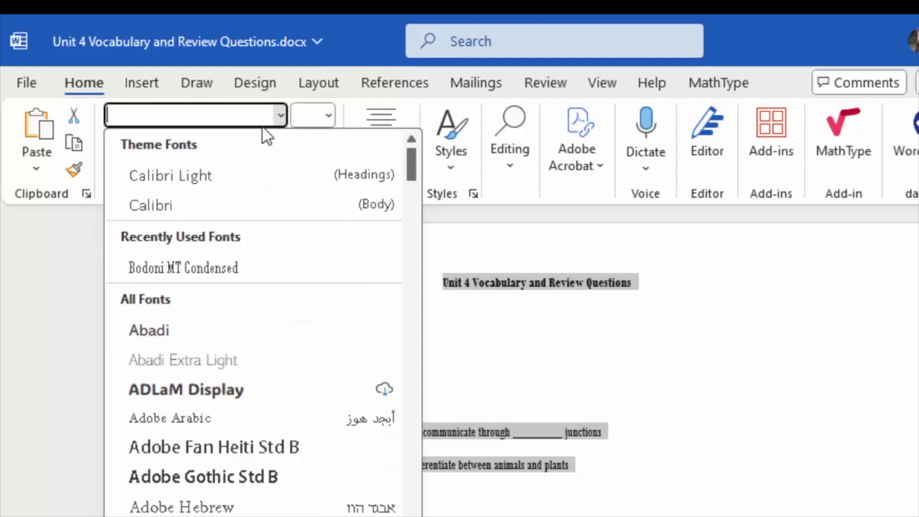
{"action": "left_click", "coordinate": [213, 194]}
{"action": "left_click", "coordinate": [330, 116]}
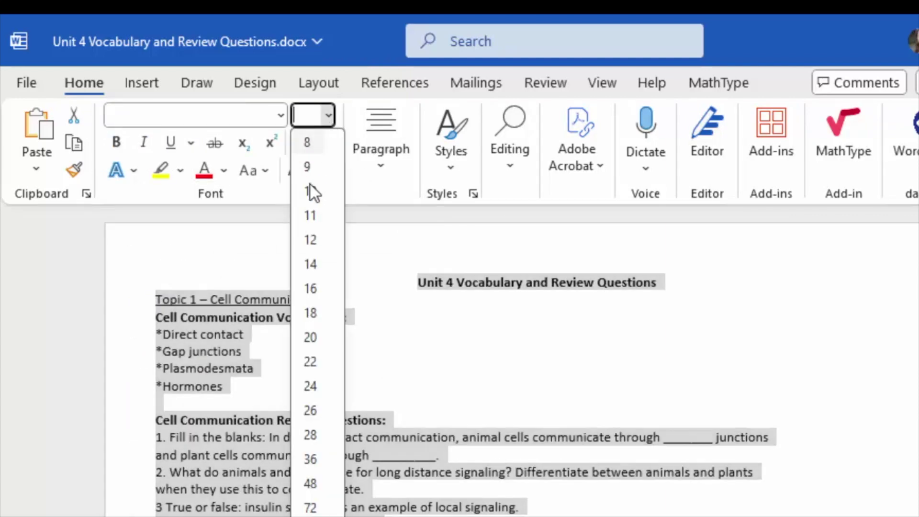
{"action": "left_click", "coordinate": [312, 238]}
{"action": "left_click", "coordinate": [694, 282]}
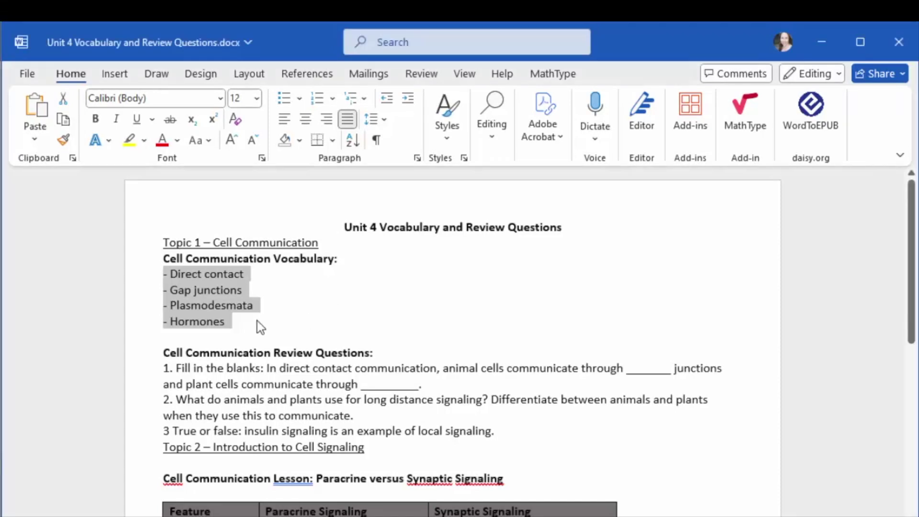
Replace the dash-marked Cell Communication Vocabulary terms with plain text and format the four terms as a bulleted list.
{"action": "type", "text": "Direct contact Gap junctions Plasmodesmata Hormones"}
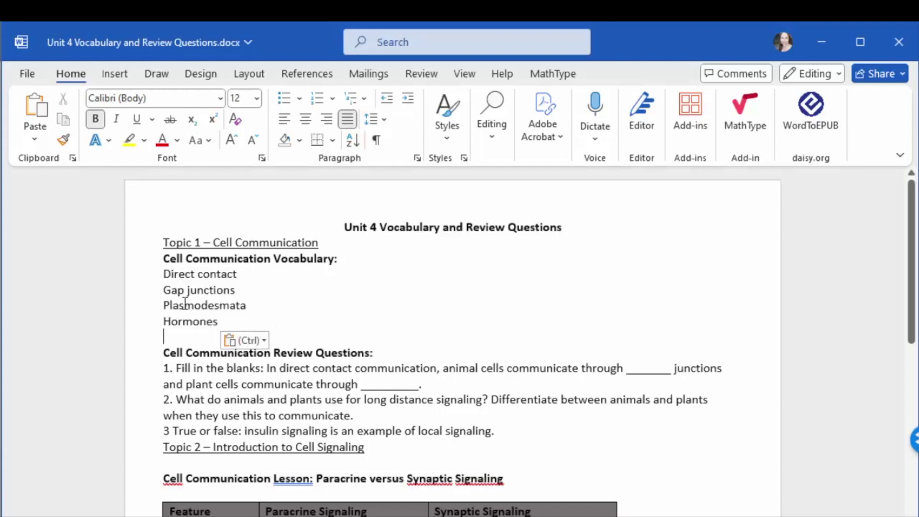
{"action": "left_click_drag", "start_coordinate": [163, 274], "coordinate": [225, 316]}
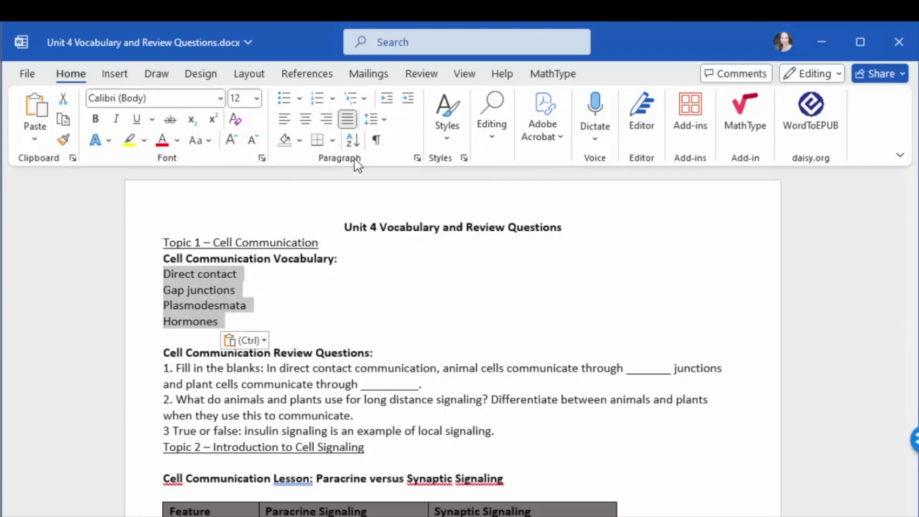
{"action": "left_click", "coordinate": [284, 99]}
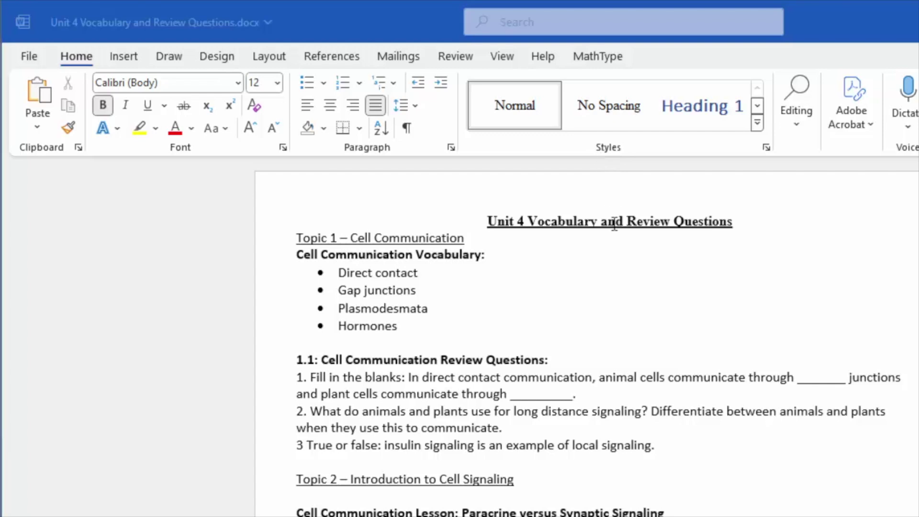
Apply the Heading 1 style to the document title and Heading 2 to the "Topic 1 – Cell Communication" line.
{"action": "left_click", "coordinate": [597, 222]}
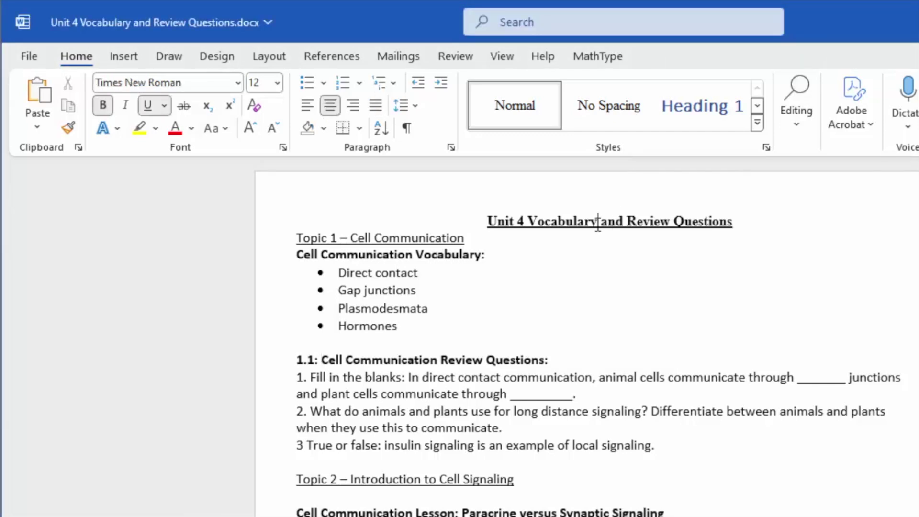
{"action": "left_click", "coordinate": [703, 107]}
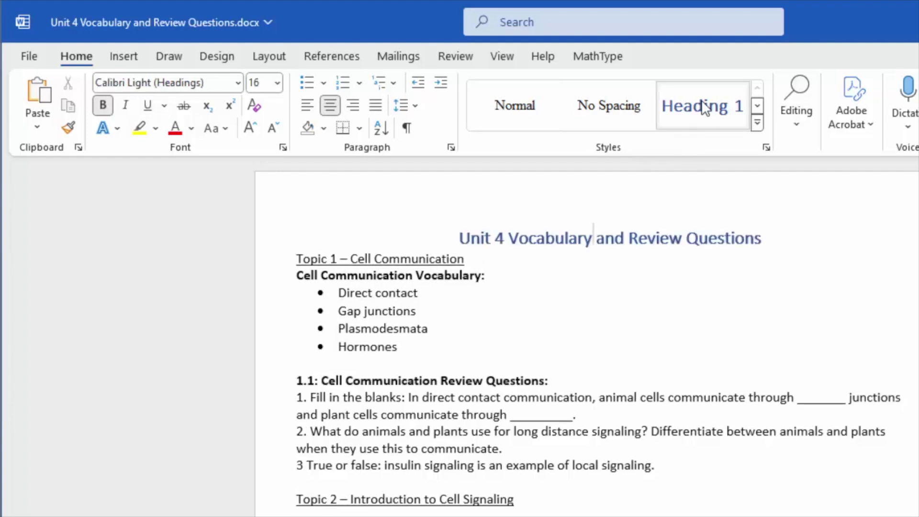
{"action": "left_click", "coordinate": [409, 259]}
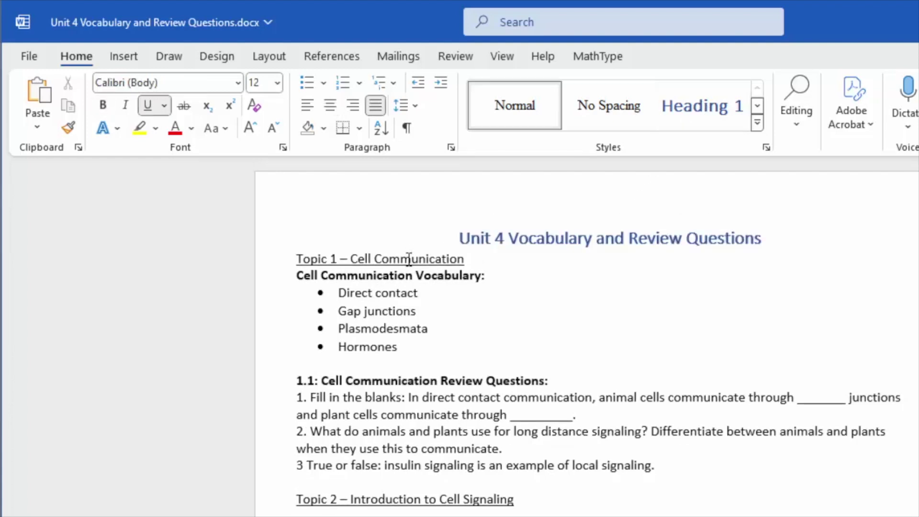
{"action": "left_click", "coordinate": [757, 105]}
{"action": "left_click", "coordinate": [510, 104]}
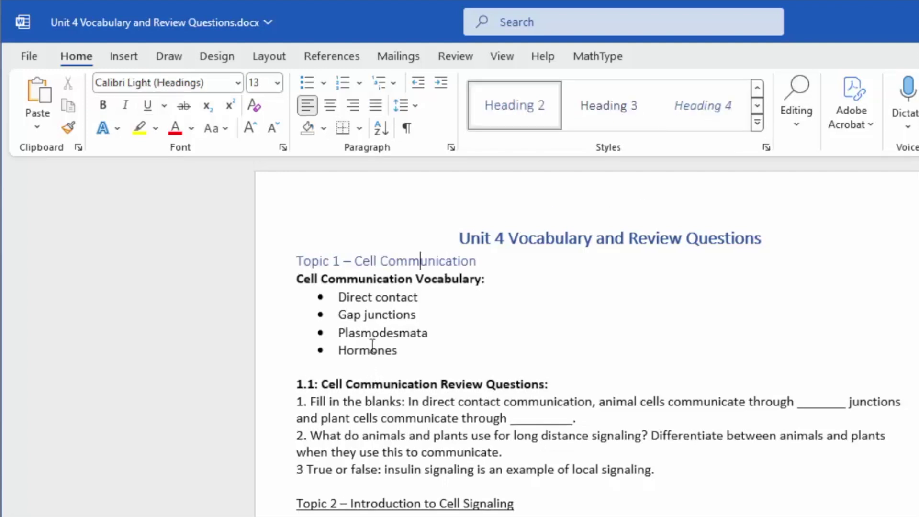
Apply the Heading 3 style to the "1.1: Cell Communication Review Questions:" line.
{"action": "left_click", "coordinate": [362, 385]}
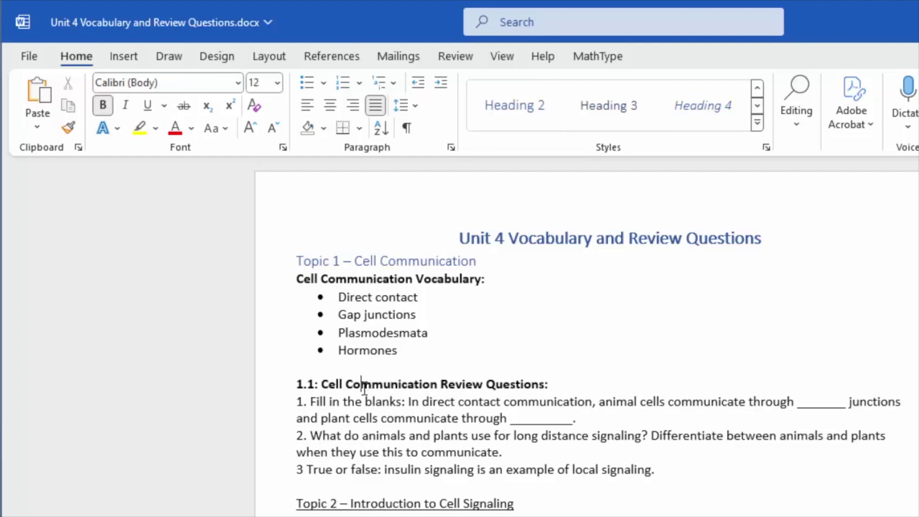
{"action": "left_click", "coordinate": [621, 126]}
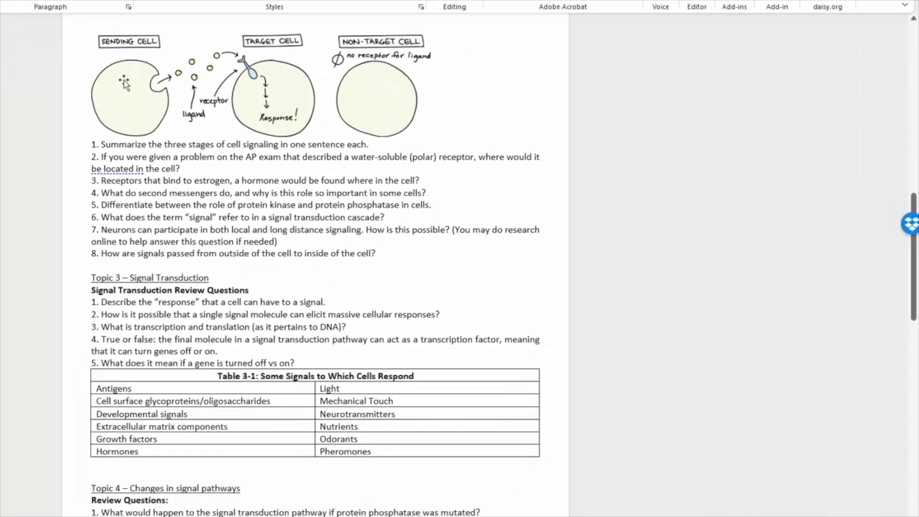
Add alt text to the cell signaling diagram, describing a sending cell that secretes a ligand to a target cell with a binding receptor.
{"action": "right_click", "coordinate": [310, 138]}
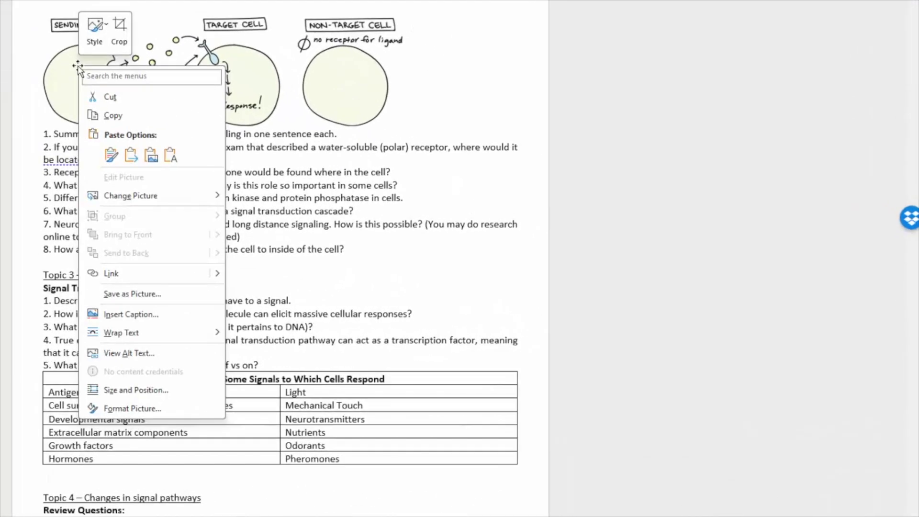
{"action": "left_click", "coordinate": [154, 355]}
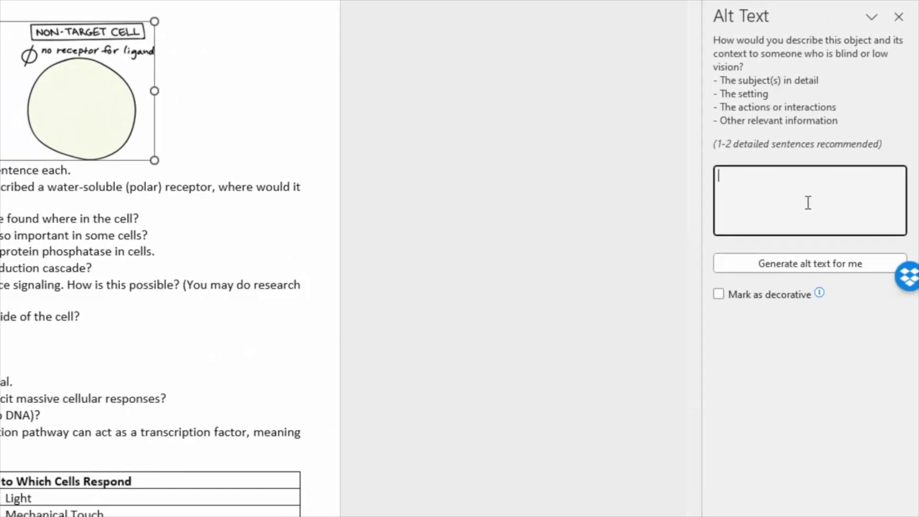
{"action": "type", "text": "A sending cell secretes a ligand to the target cell which has a receptor that can bind the ligand. The ligand binds to the receptor and triggers a signaling cascade inside the cell, leading to a response. The non-target cell does not have a receptor for the ligand."}
Remove the dark shading from the whole Paracrine versus Synaptic Signaling table.
{"action": "key", "text": "ctrl+Home"}
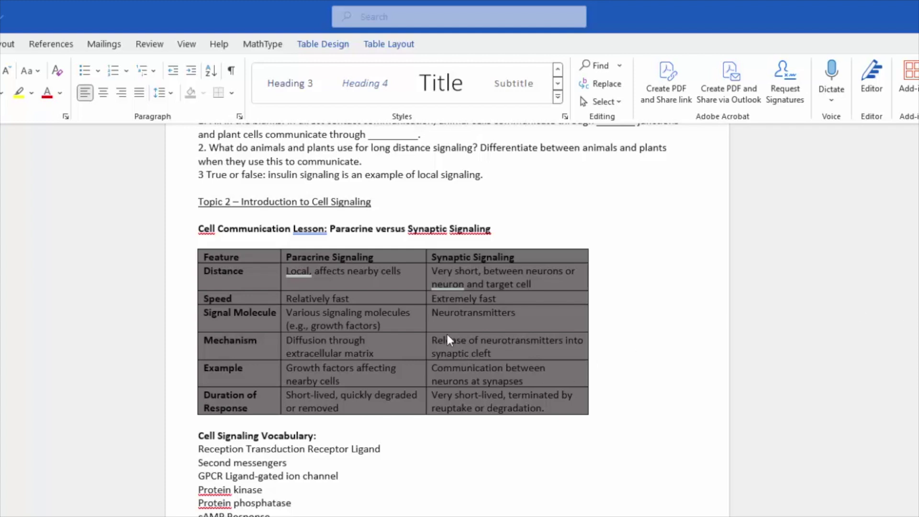
{"action": "left_click", "coordinate": [381, 322]}
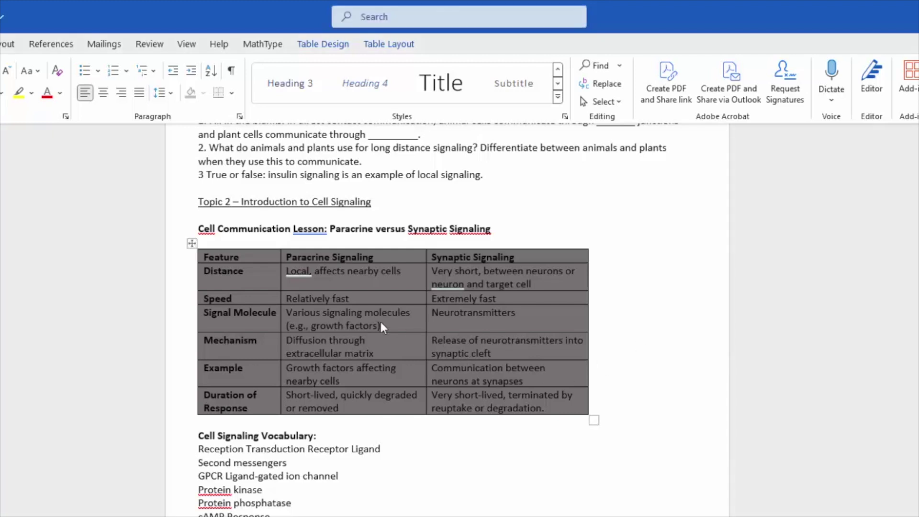
{"action": "left_click", "coordinate": [192, 243]}
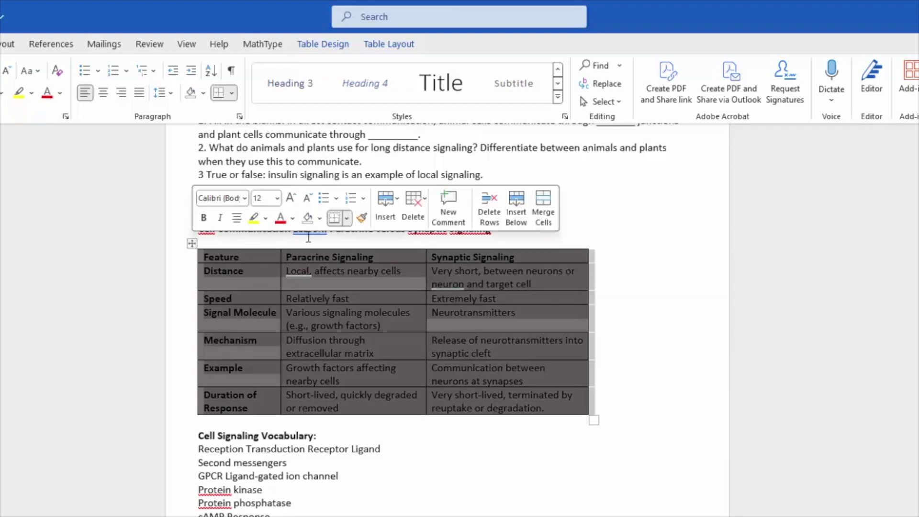
{"action": "left_click", "coordinate": [308, 217]}
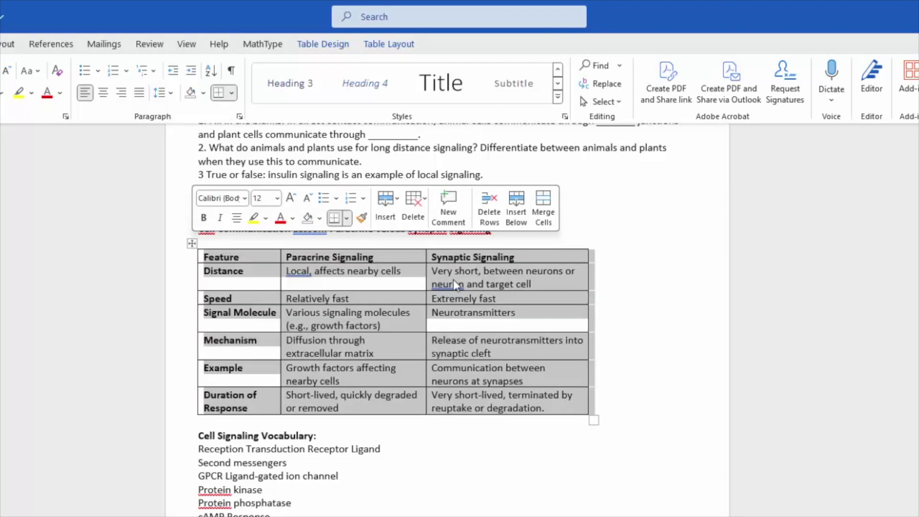
{"action": "left_click", "coordinate": [507, 273]}
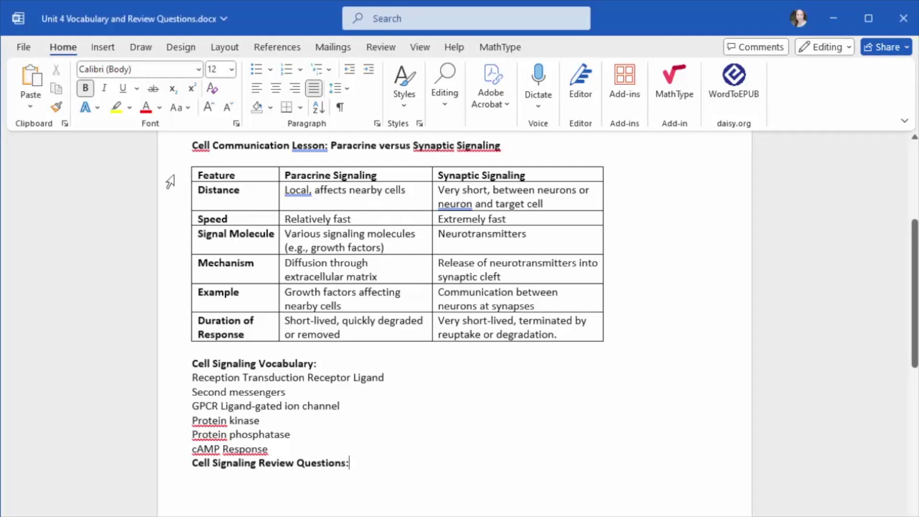
Set the first row of the Paracrine versus Synaptic Signaling table to repeat as header row at the top of each page.
{"action": "left_click", "coordinate": [175, 175]}
{"action": "right_click", "coordinate": [251, 175]}
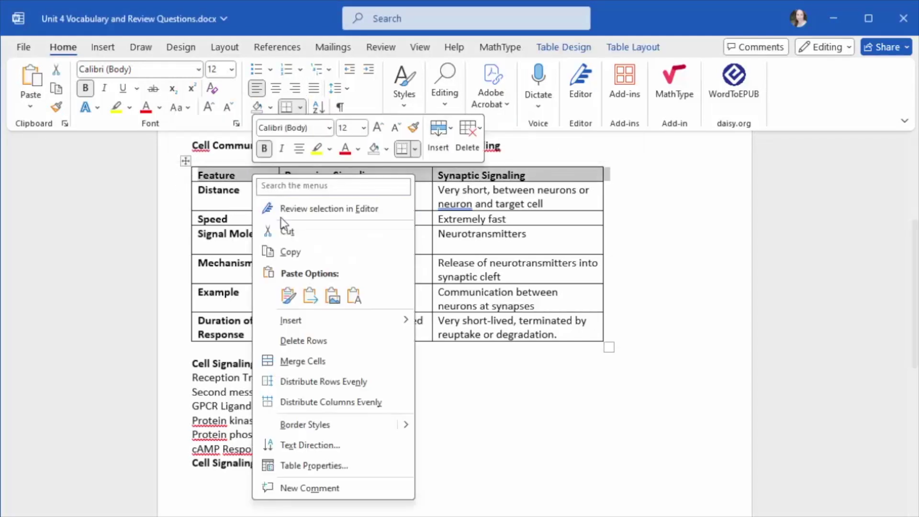
{"action": "left_click", "coordinate": [314, 464]}
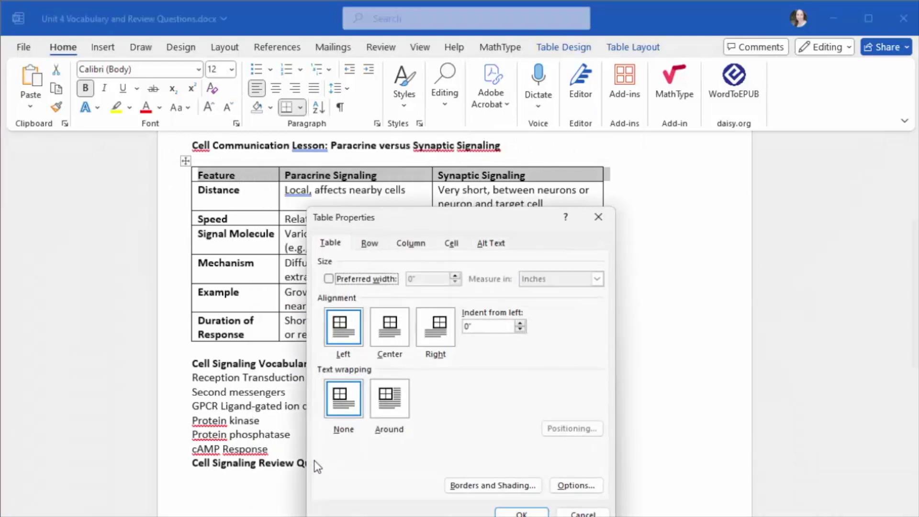
{"action": "left_click", "coordinate": [368, 244]}
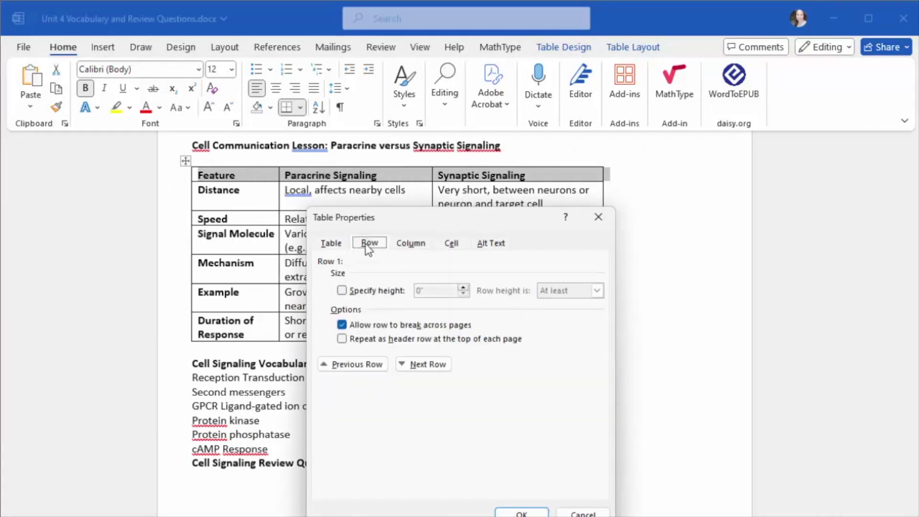
{"action": "left_click", "coordinate": [341, 339]}
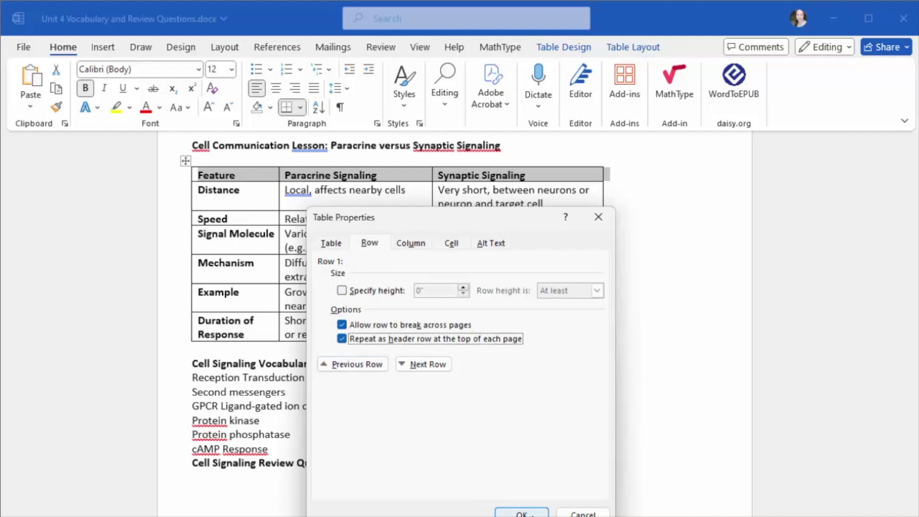
{"action": "left_click", "coordinate": [522, 512]}
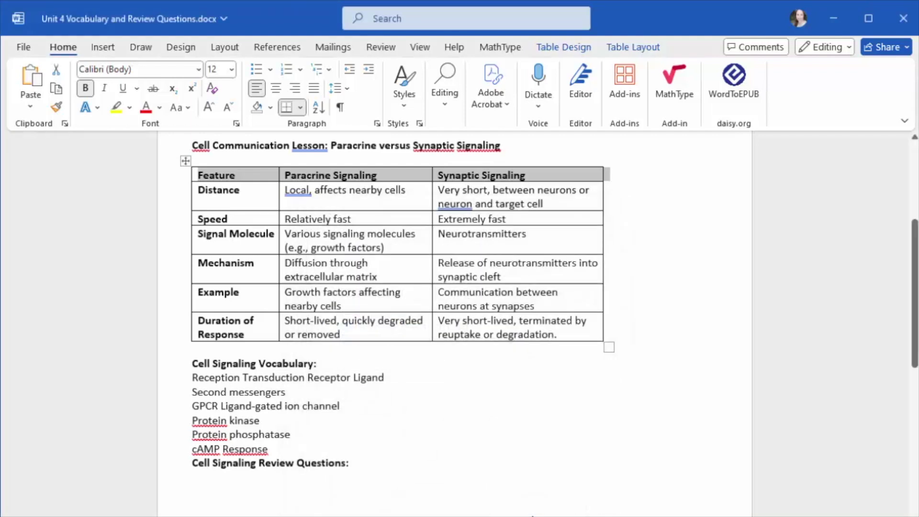
Disallow rows from breaking across pages for the whole signaling table, and open the table's alt text settings.
{"action": "left_click", "coordinate": [179, 172]}
{"action": "left_click", "coordinate": [185, 161]}
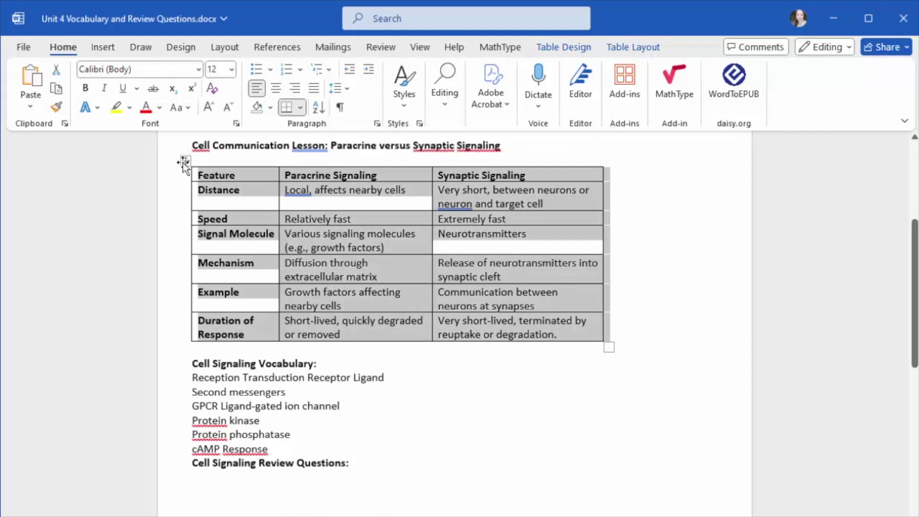
{"action": "right_click", "coordinate": [185, 164]}
{"action": "left_click", "coordinate": [244, 474]}
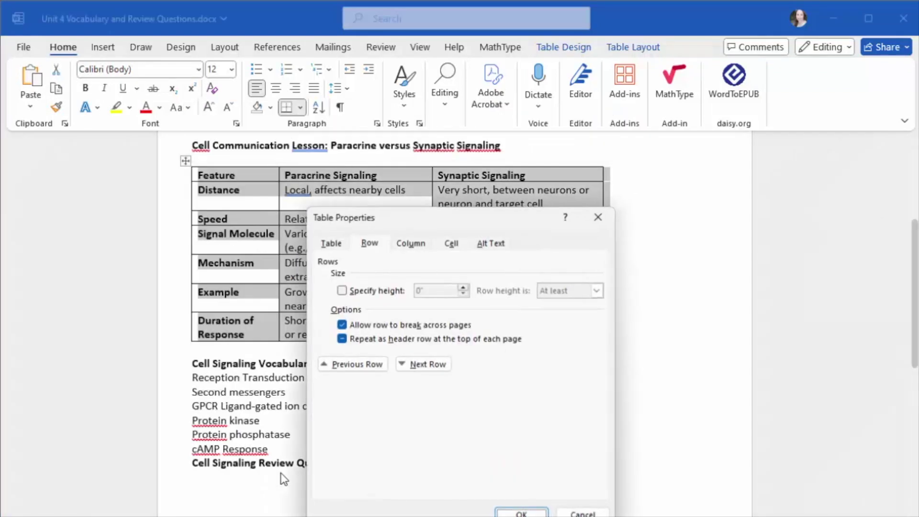
{"action": "left_click", "coordinate": [343, 325]}
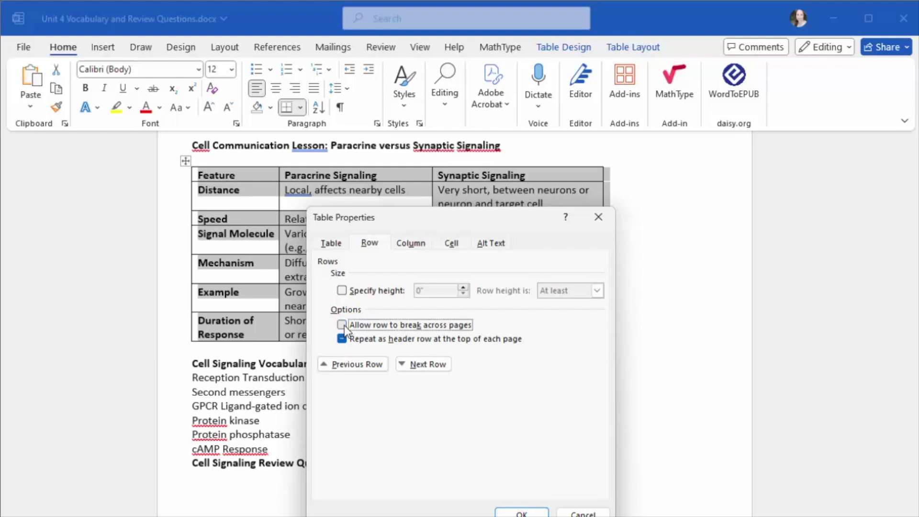
{"action": "left_click", "coordinate": [498, 246]}
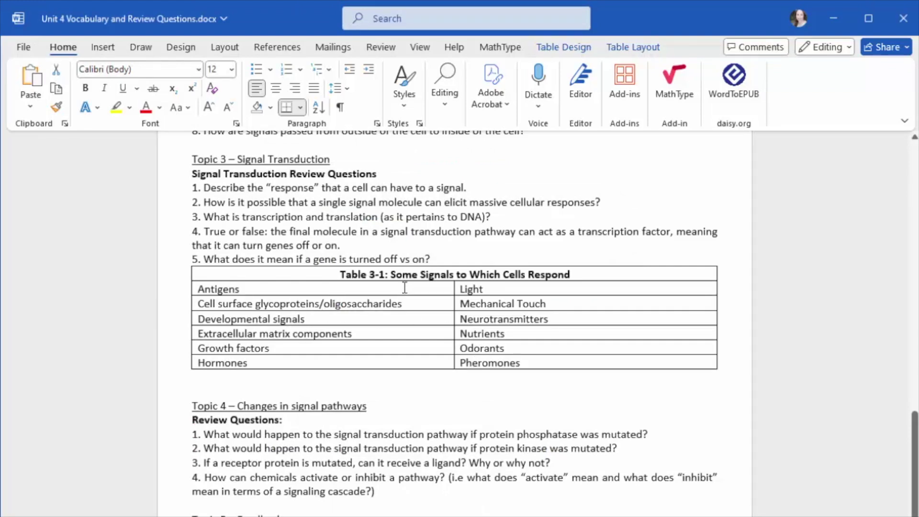
Run the accessibility check on the document.
{"action": "key", "text": "ctrl+j"}
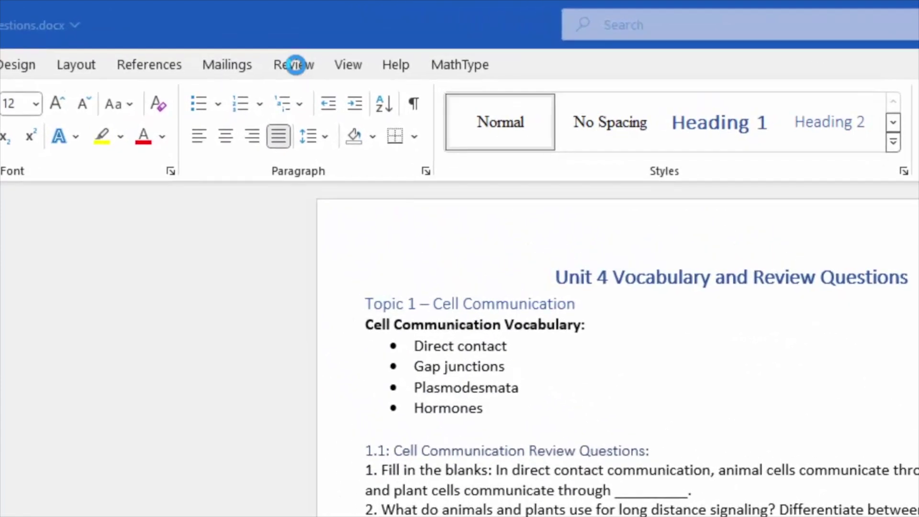
{"action": "left_click", "coordinate": [303, 69]}
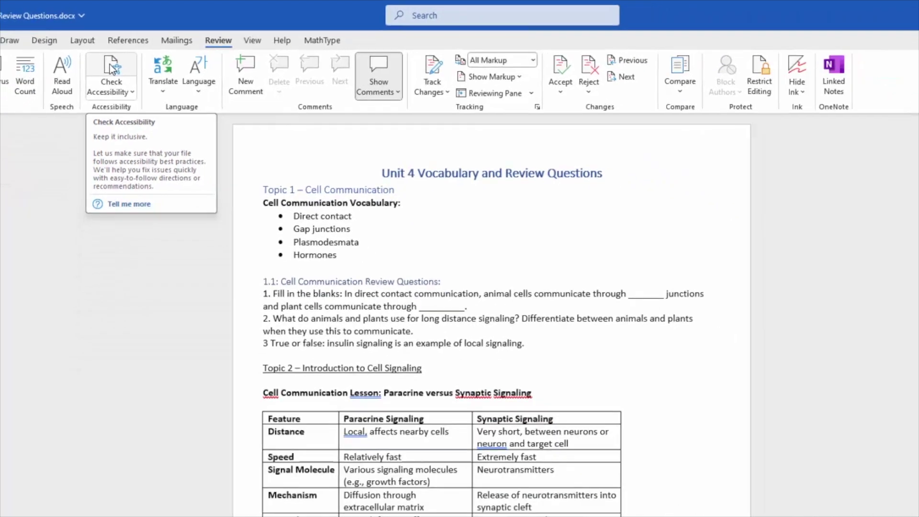
{"action": "left_click", "coordinate": [119, 110]}
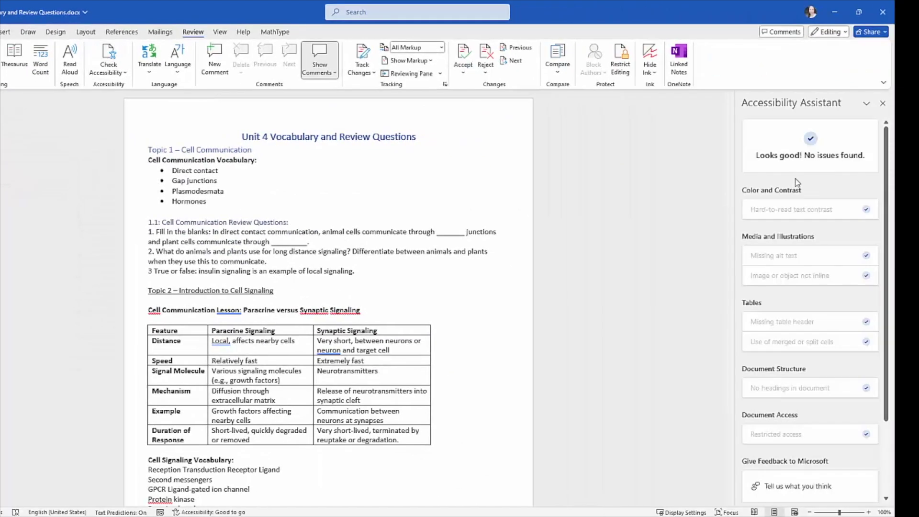